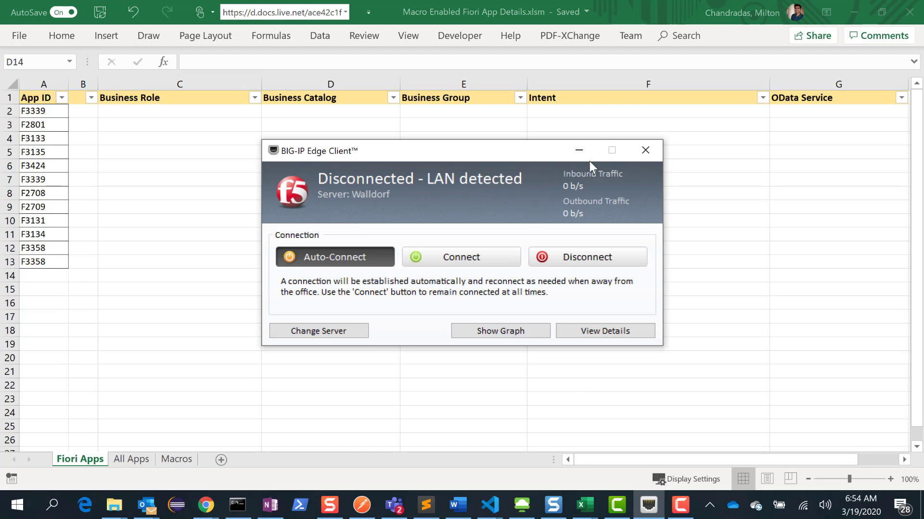
# Dismiss the VPN client, copy App ID F3339 from cell A2, and switch to the Fiori Apps Library browser
pyautogui.click(582, 155)
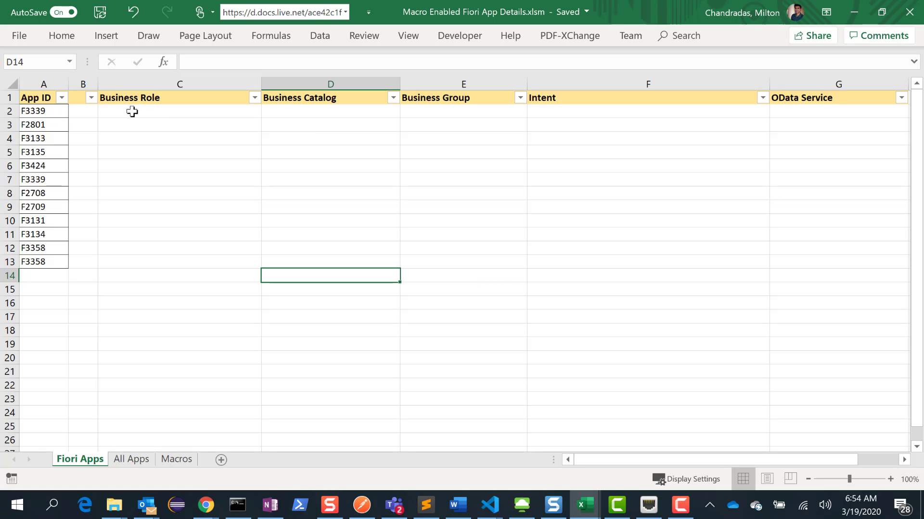
pyautogui.click(44, 112)
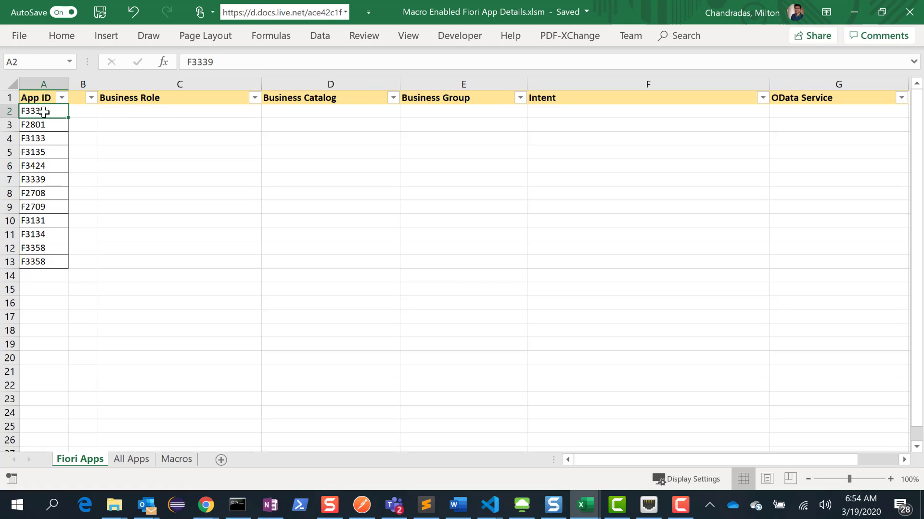
pyautogui.hotkey('ctrl', 'c')
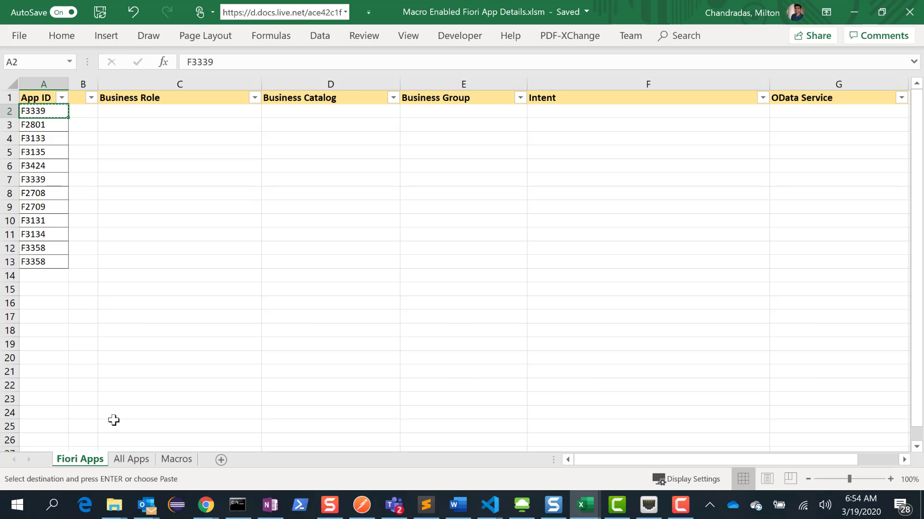
pyautogui.hotkey('alt', 'Tab')
pyautogui.hotkey('alt', 'Tab')
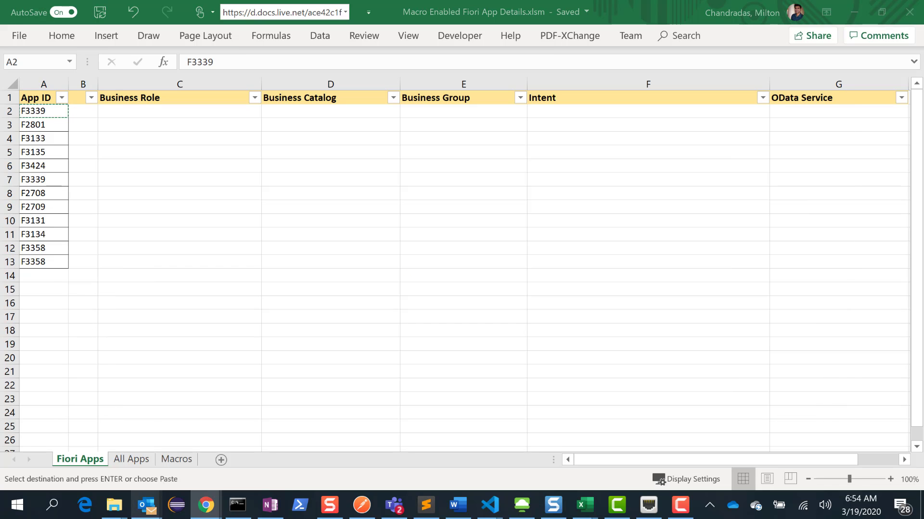
pyautogui.moveTo(147, 505)
pyautogui.hotkey('alt', 'Tab')
pyautogui.hotkey('alt', 'Tab')
pyautogui.hotkey('alt', 'Tab')
pyautogui.hotkey('alt', 'Tab')
pyautogui.hotkey('alt', 'Tab')
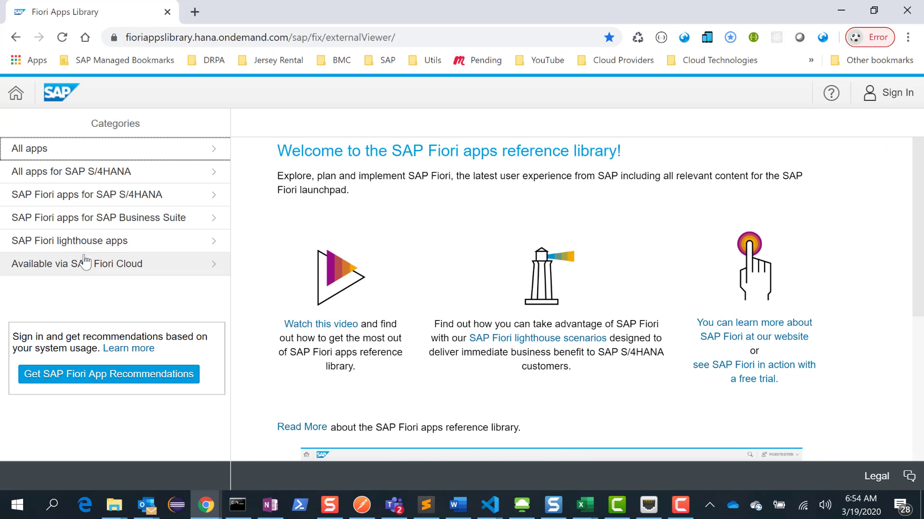
# Search all SAP S/4HANA apps for F3339 and open the Process Billing Orders details
pyautogui.click(112, 197)
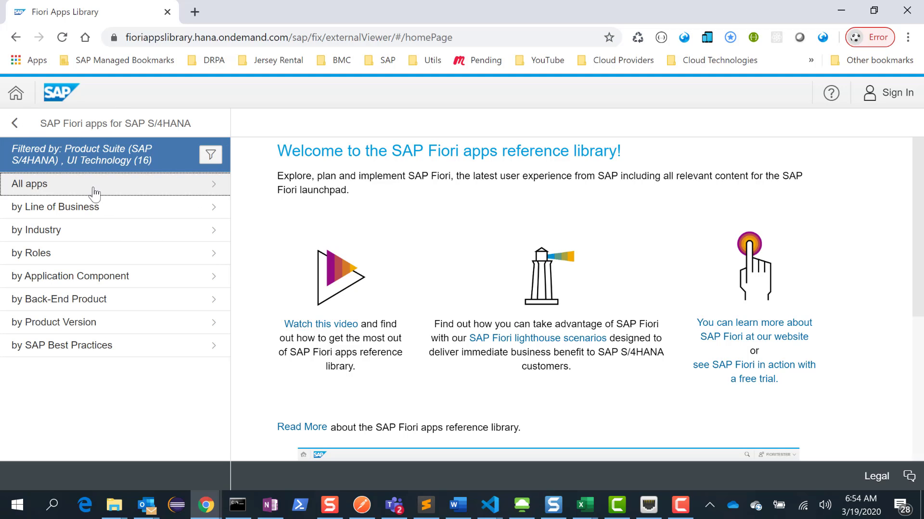
pyautogui.click(94, 192)
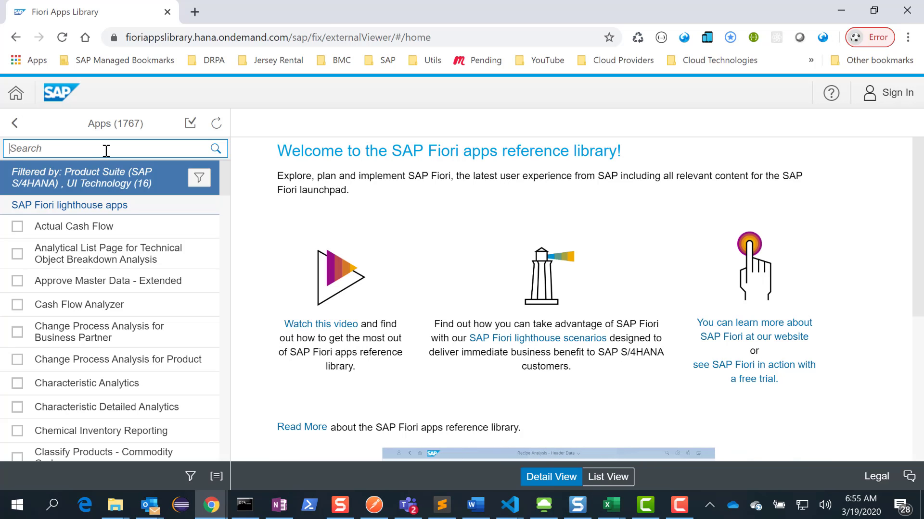
pyautogui.click(106, 151)
pyautogui.hotkey('ctrl', 'v')
pyautogui.press('Return')
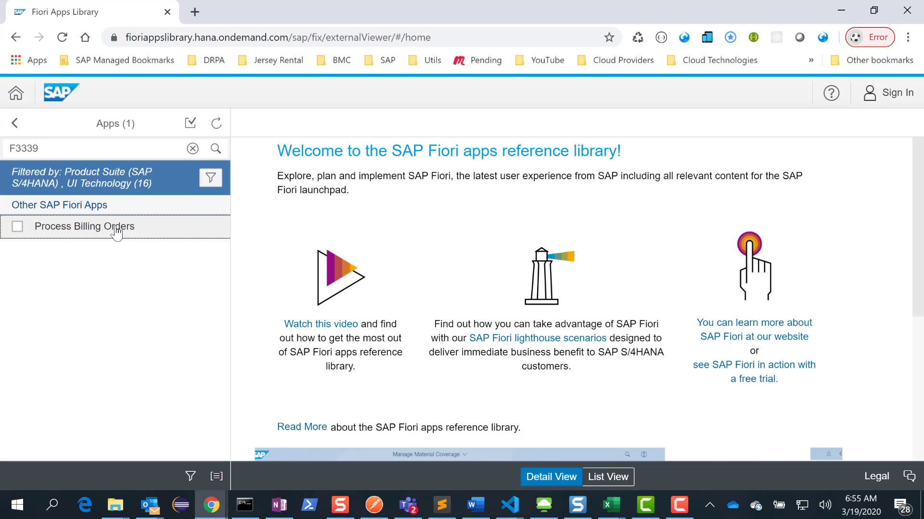
pyautogui.click(116, 233)
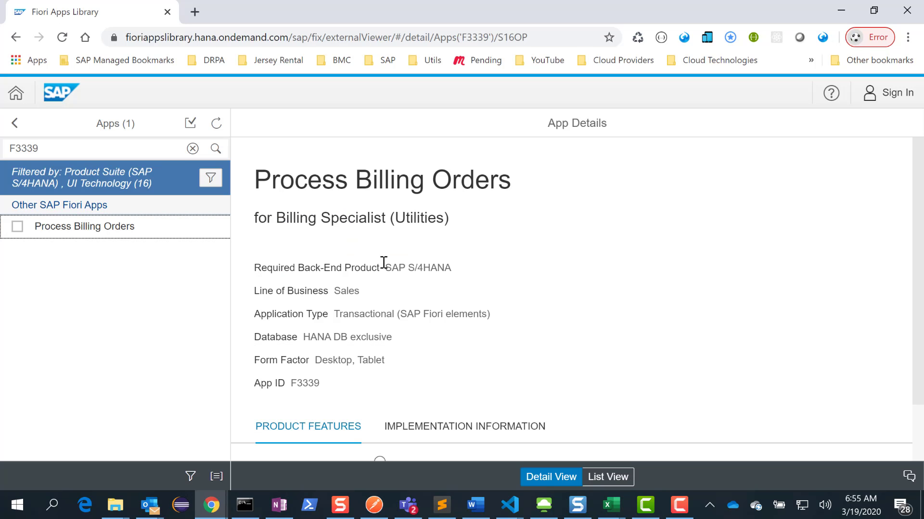
# Review Process Billing Orders' configuration: OData ISU_BI_PROC_BILLG_ORD_SRV, role SAP_BR_BILLING_SPECIALIST_ISU, then return to Excel
pyautogui.click(461, 428)
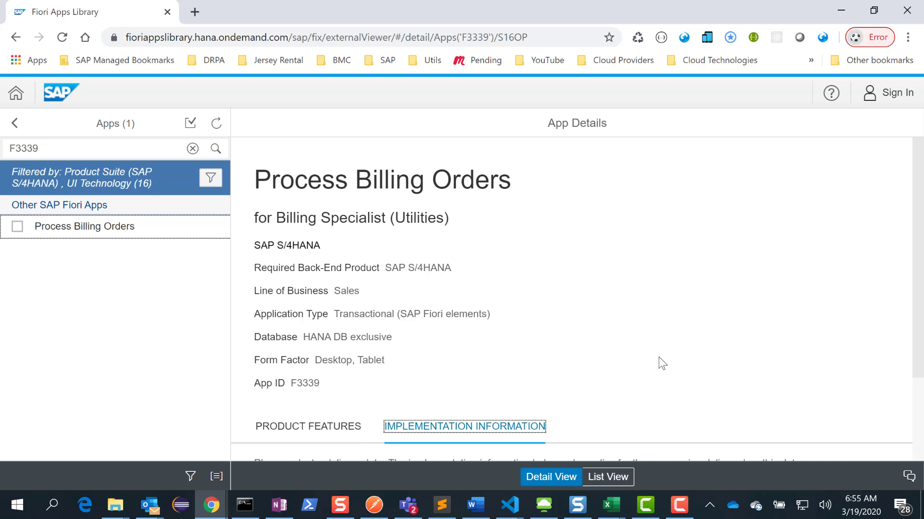
pyautogui.scroll(-3, 659, 356)
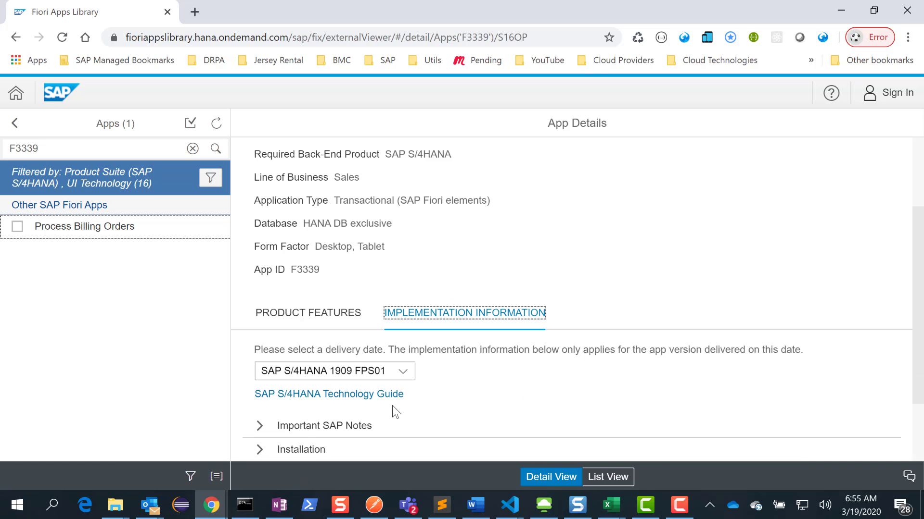
pyautogui.scroll(-2, 391, 409)
pyautogui.click(260, 378)
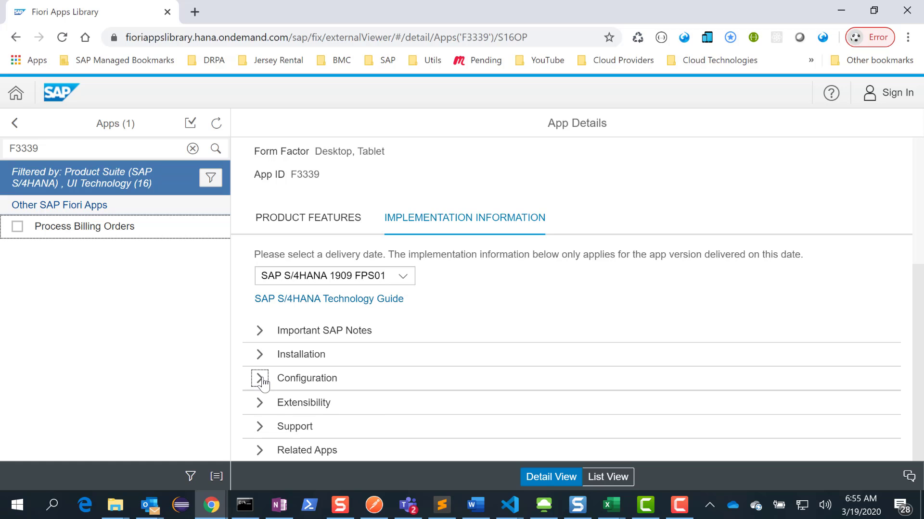
pyautogui.scroll(-2, 481, 370)
pyautogui.scroll(-3, 481, 371)
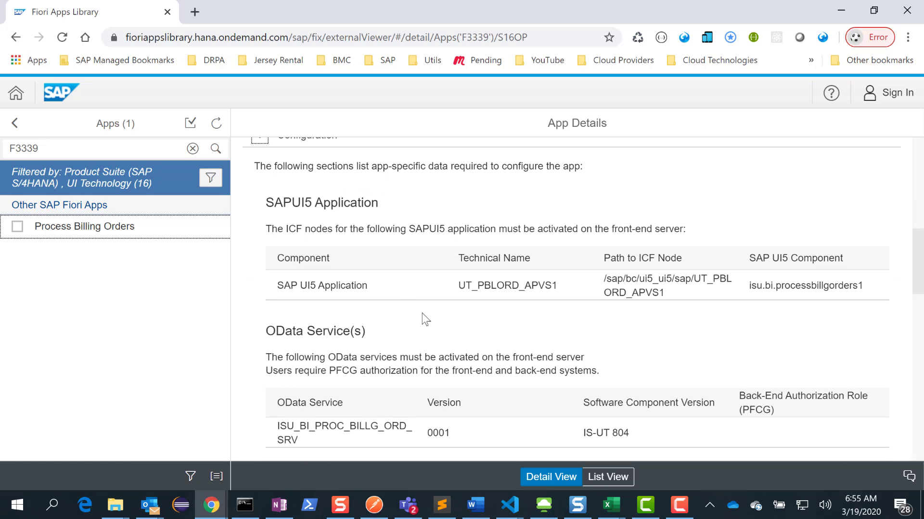
pyautogui.scroll(-6, 394, 303)
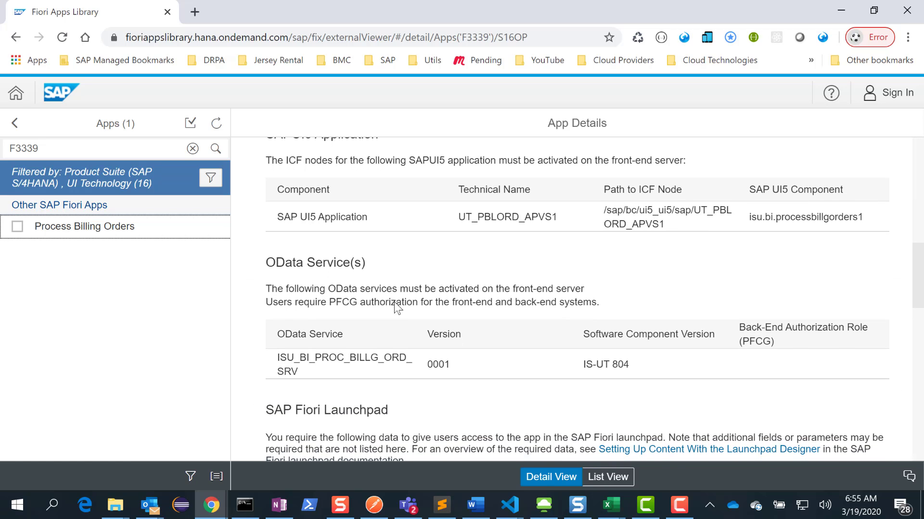
pyautogui.scroll(-10, 394, 302)
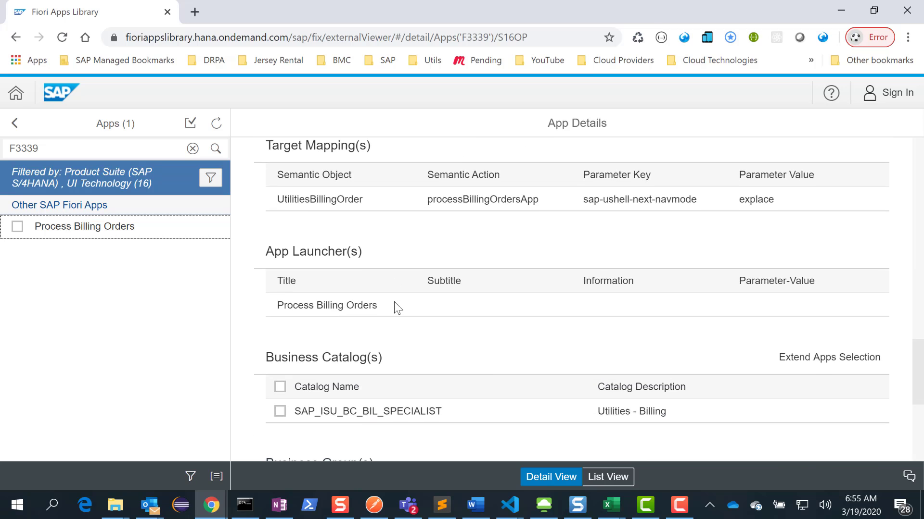
pyautogui.scroll(-2, 394, 302)
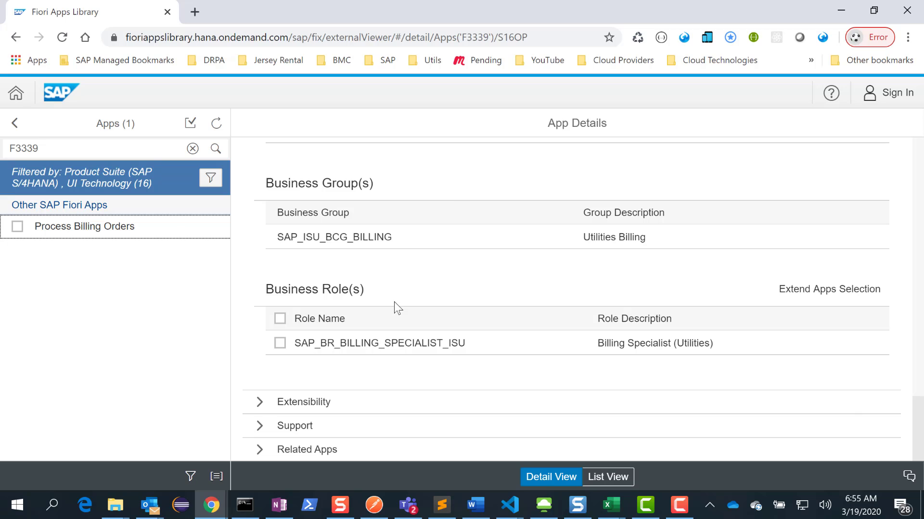
pyautogui.hotkey('alt', 'Tab')
pyautogui.hotkey('alt', 'Tab')
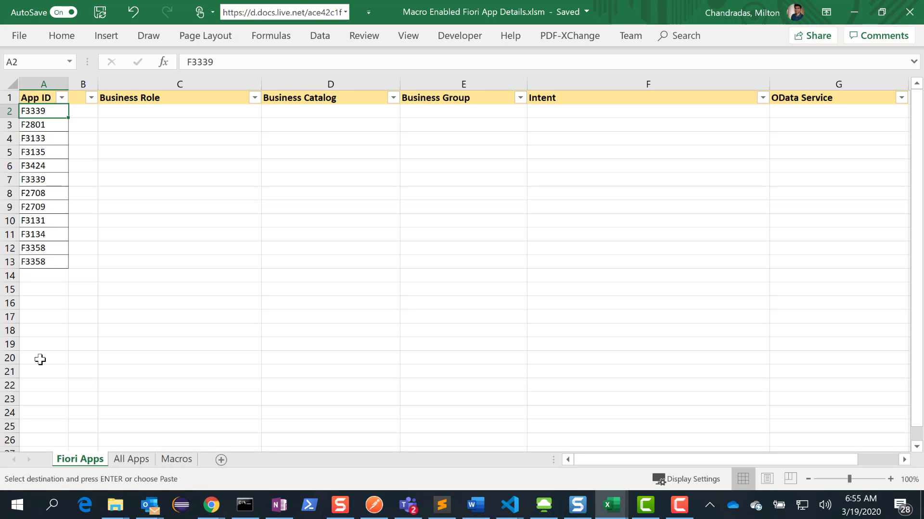
# Go back to the Fiori Apps Library and return it to the categories home page
pyautogui.hotkey('alt', 'Tab')
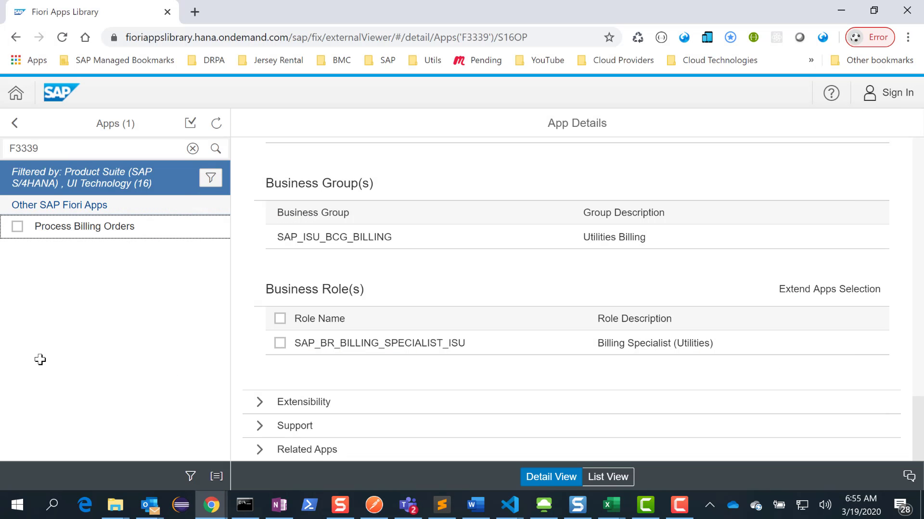
pyautogui.click(14, 126)
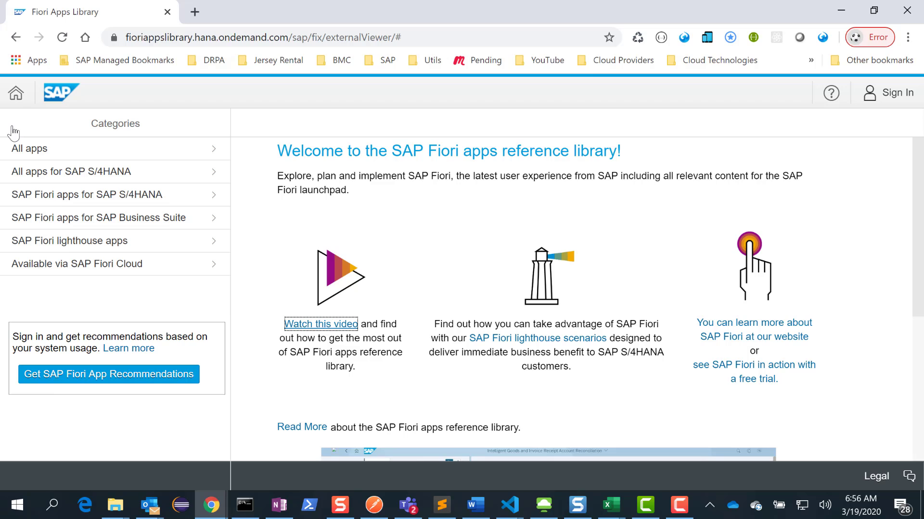
# Browse the full list of all apps for SAP S/4HANA
pyautogui.click(80, 172)
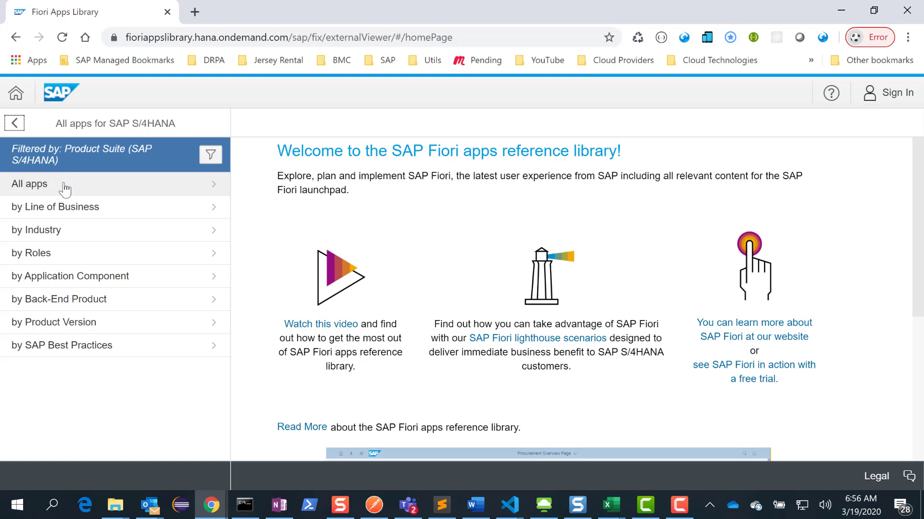
pyautogui.click(64, 185)
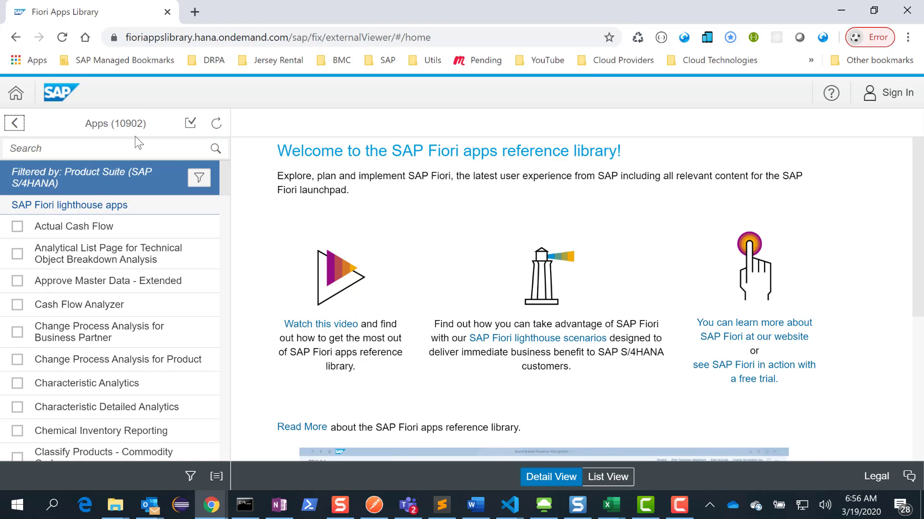
# Select every SAP S/4HANA app and show the selected apps available in SAP S/4HANA
pyautogui.click(191, 125)
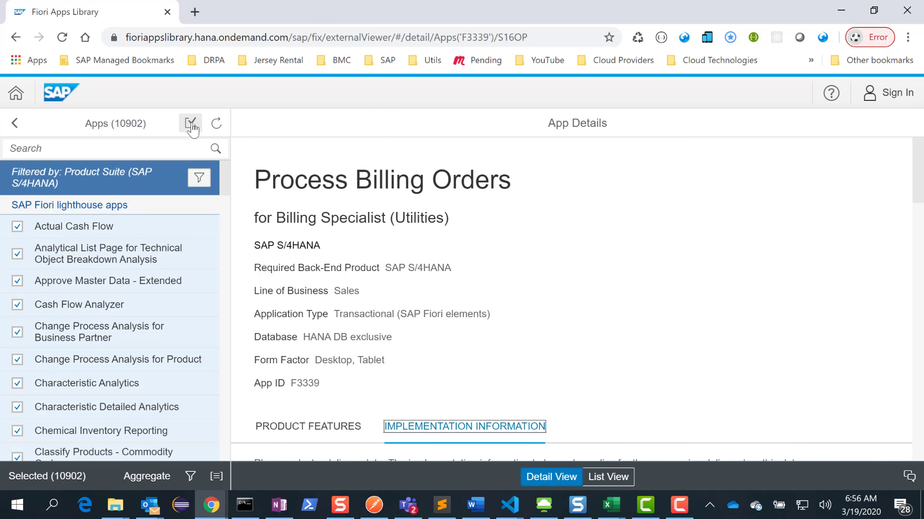
pyautogui.click(147, 477)
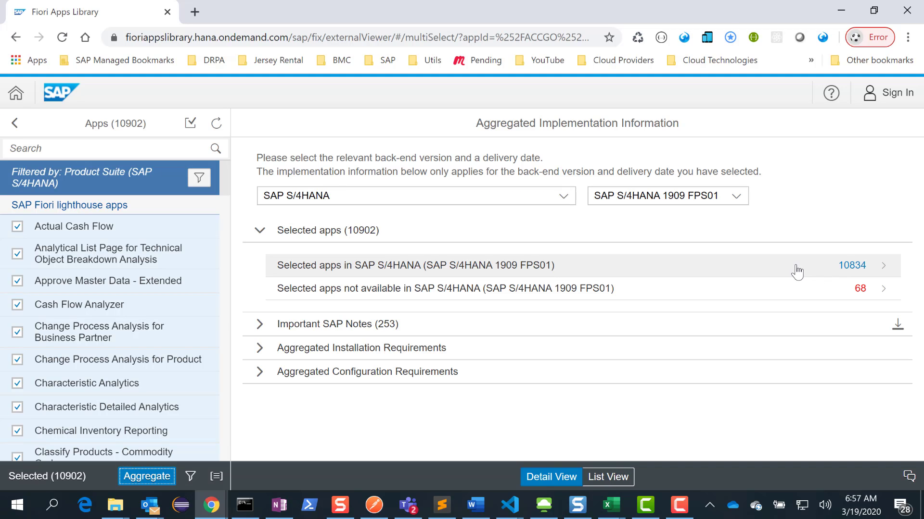
pyautogui.click(731, 264)
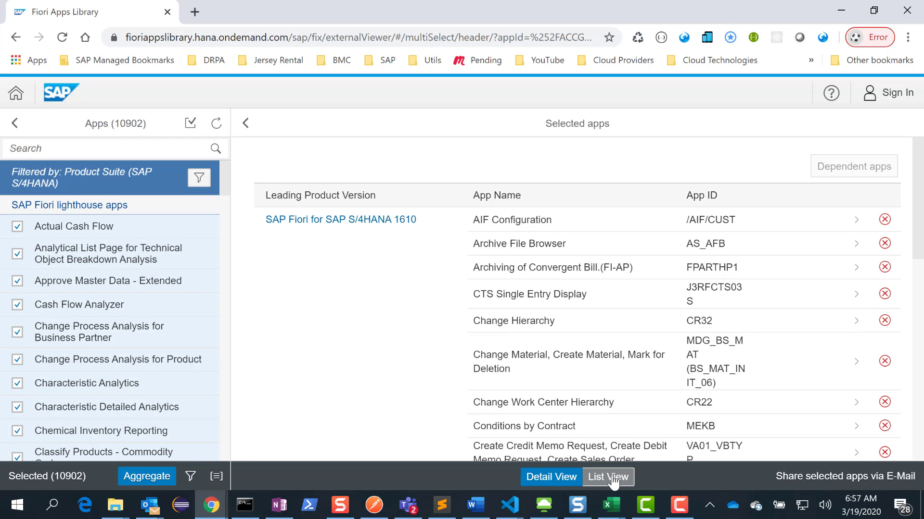
# Switch the library to List View and bring up the column display settings
pyautogui.click(614, 482)
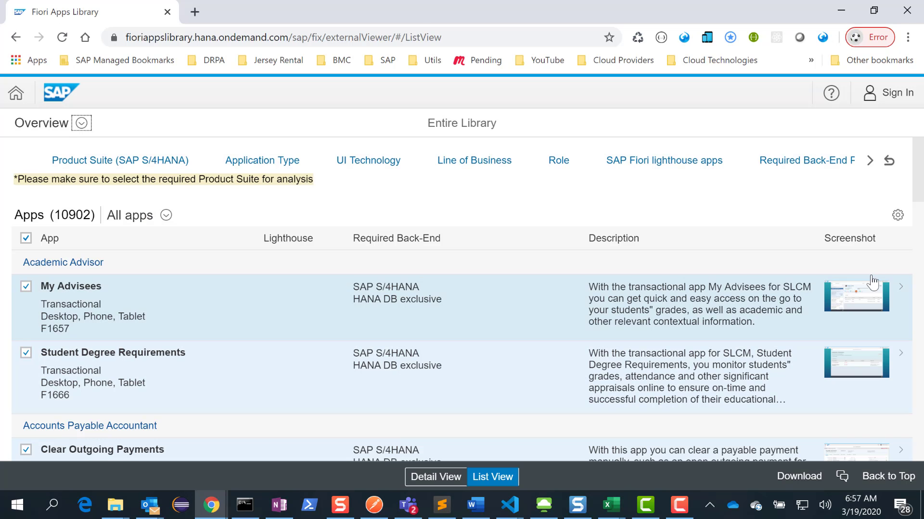
pyautogui.click(903, 220)
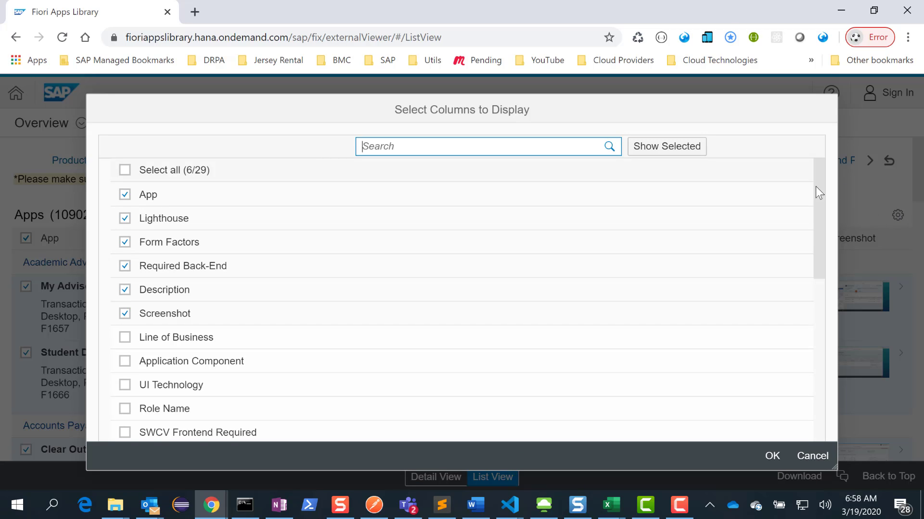
# Drop the Screenshot column and add the Role Name column
pyautogui.moveTo(818, 192); pyautogui.dragTo(816, 222)
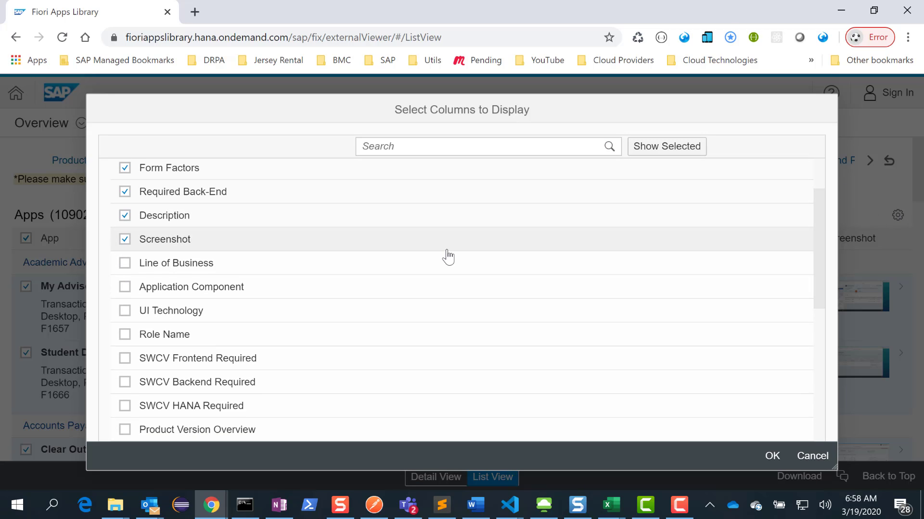
pyautogui.click(125, 240)
pyautogui.scroll(-3, 243, 287)
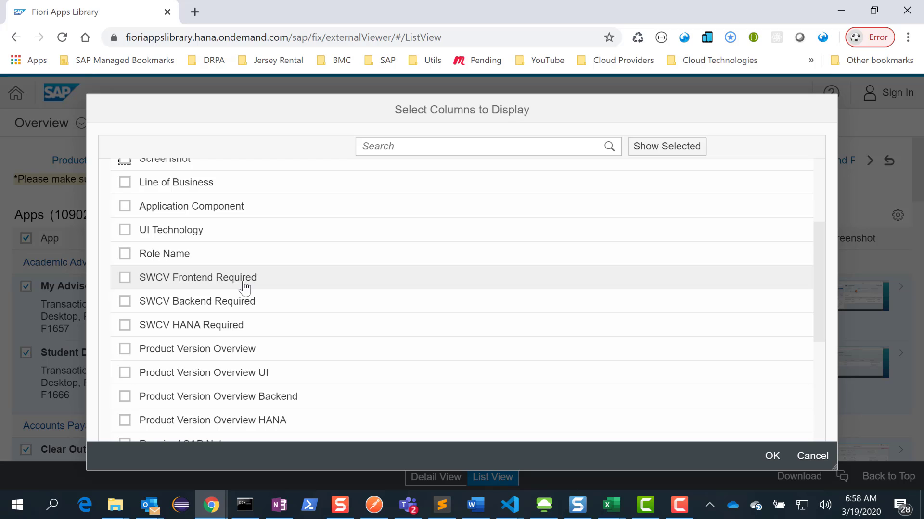
pyautogui.click(126, 256)
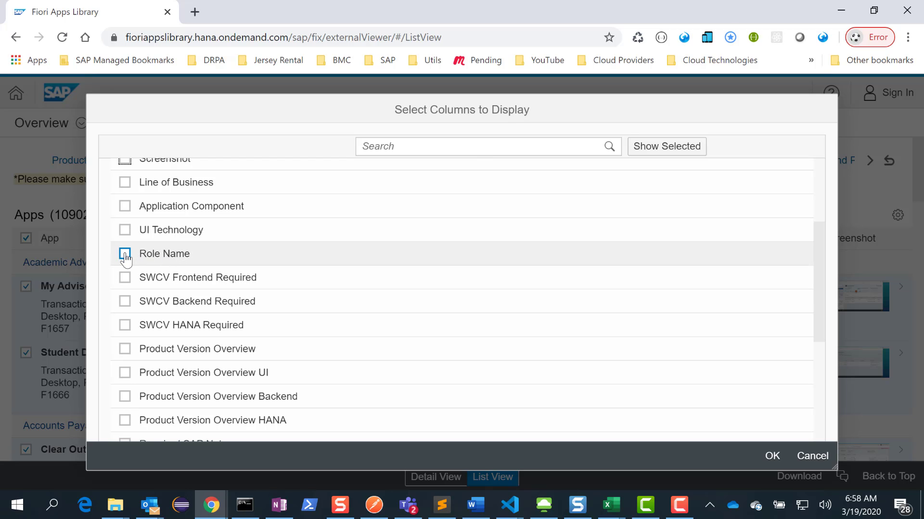
pyautogui.scroll(-3, 223, 323)
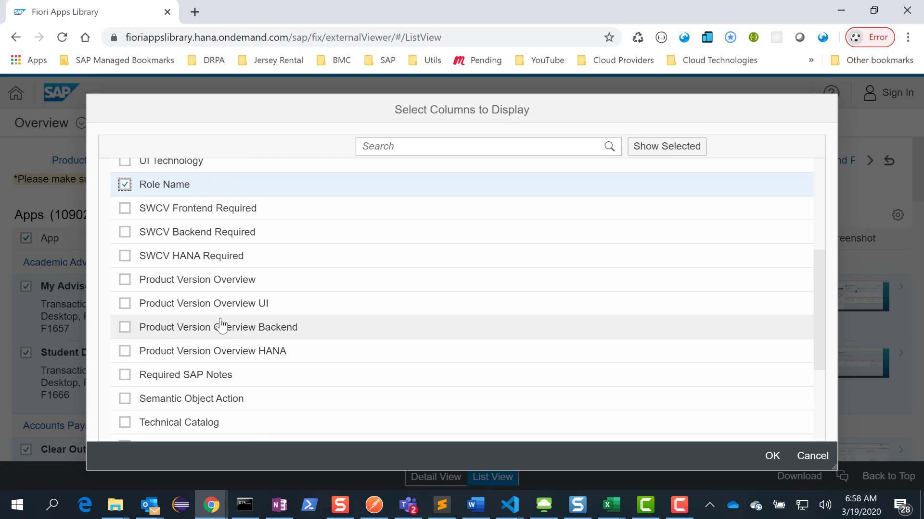
pyautogui.scroll(-4, 221, 325)
# Add the Business Catalog, Business Group, Business PFCG Role and OData Service(s) columns
pyautogui.click(124, 336)
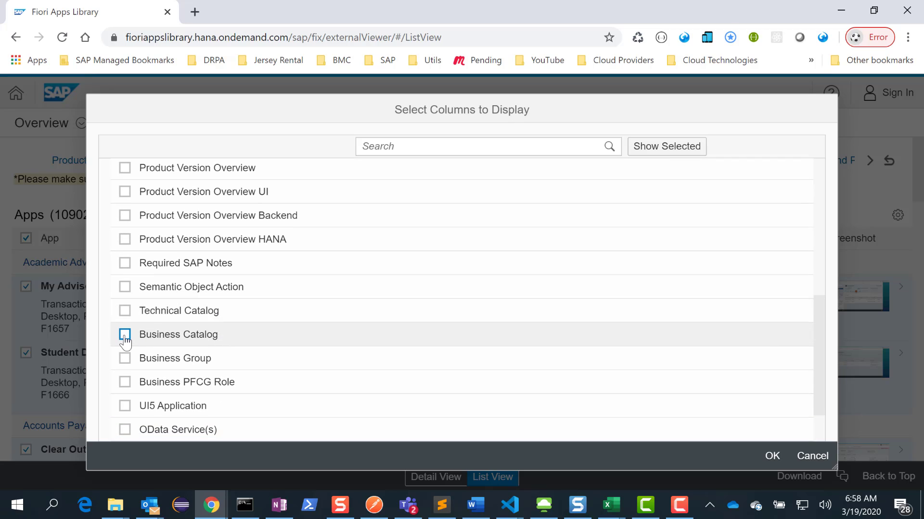
pyautogui.click(125, 360)
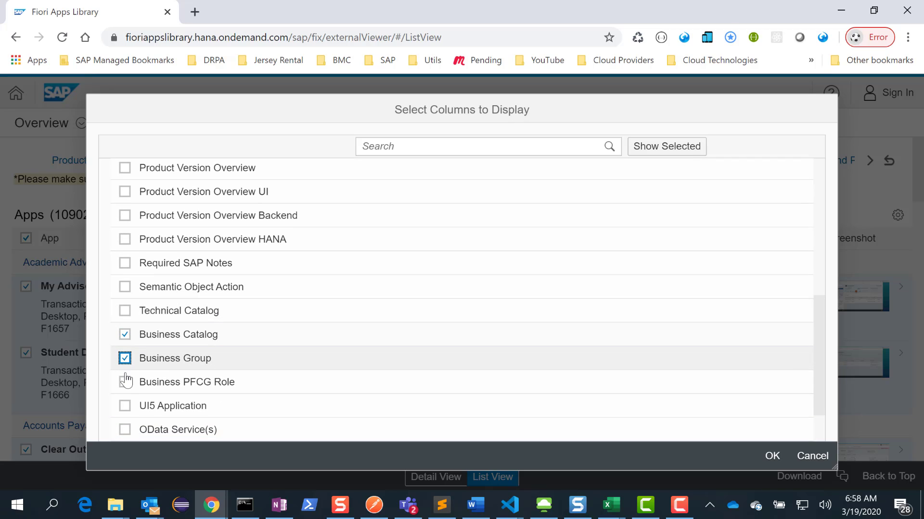
pyautogui.click(124, 382)
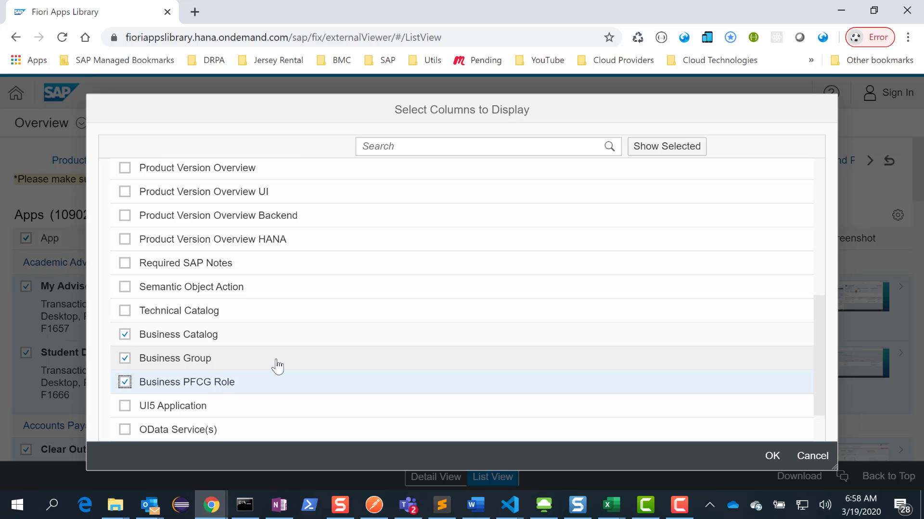
pyautogui.scroll(-2, 278, 366)
pyautogui.click(127, 380)
pyautogui.scroll(-1, 270, 357)
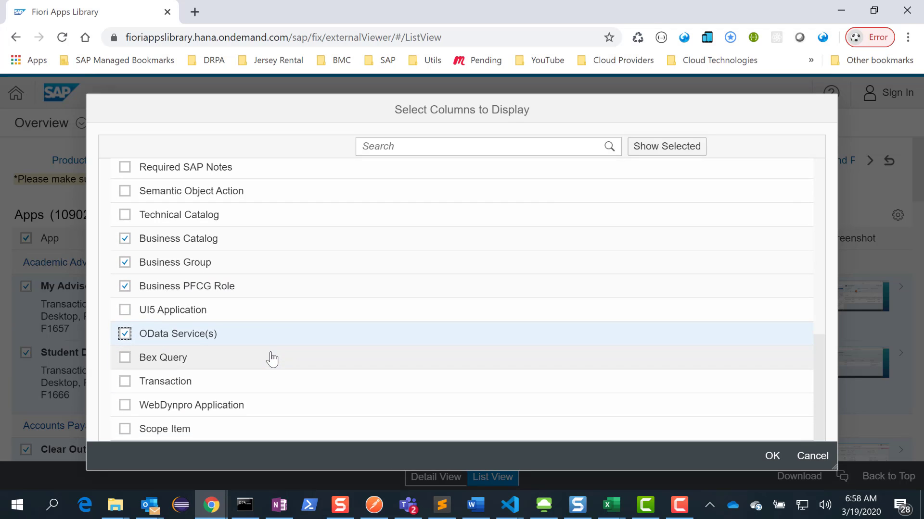
pyautogui.scroll(1, 272, 359)
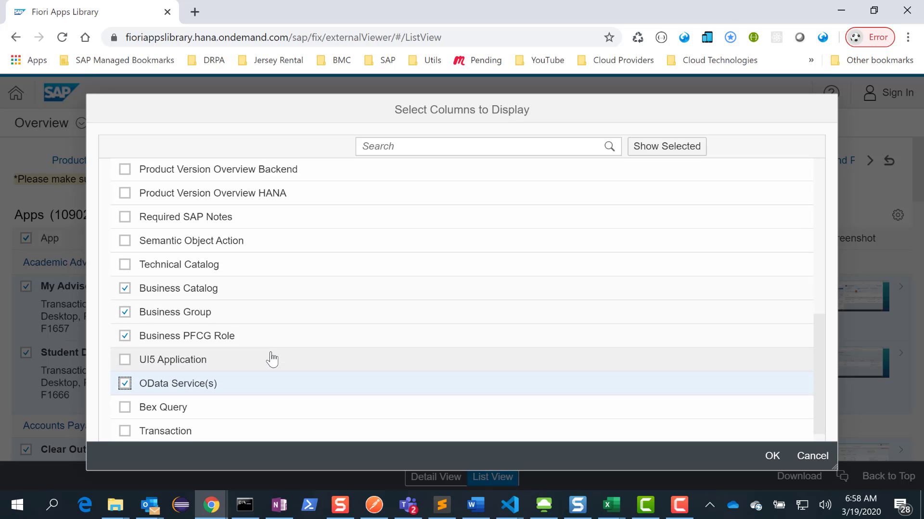
pyautogui.scroll(1, 273, 359)
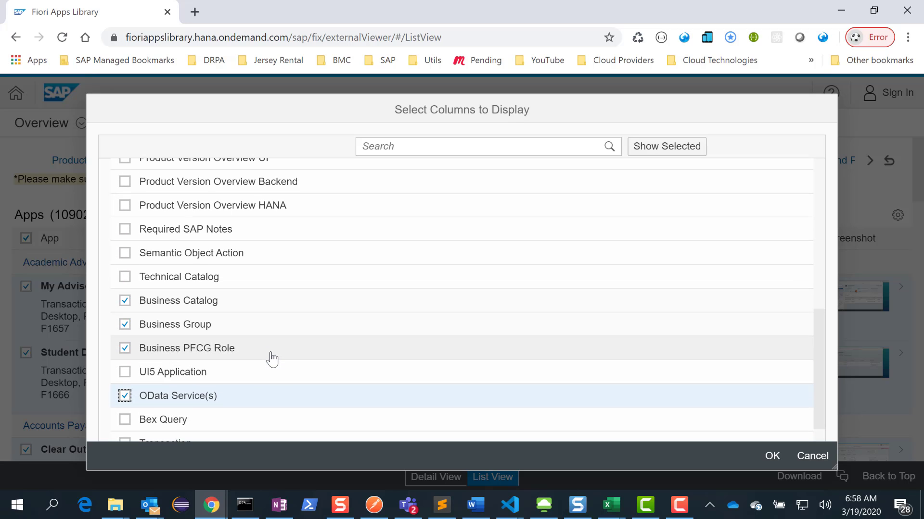
# Add the Semantic Object Action column
pyautogui.click(126, 254)
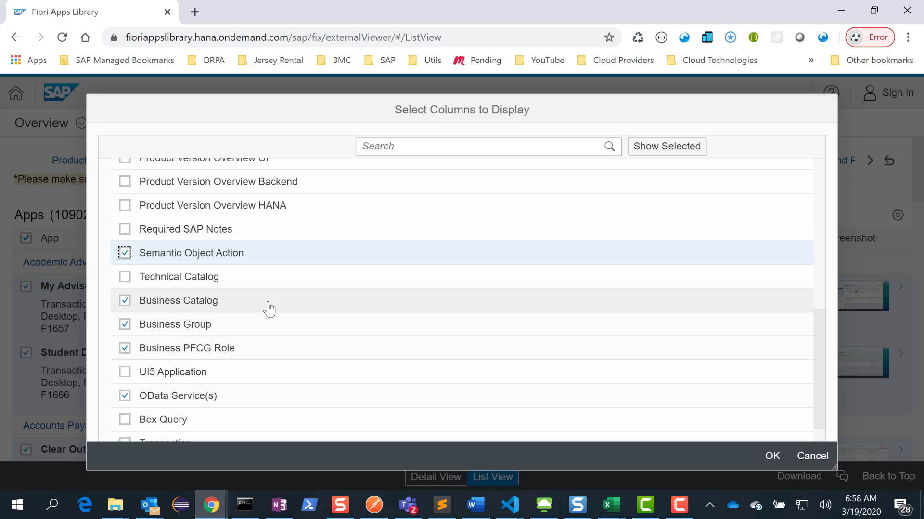
pyautogui.scroll(1, 270, 309)
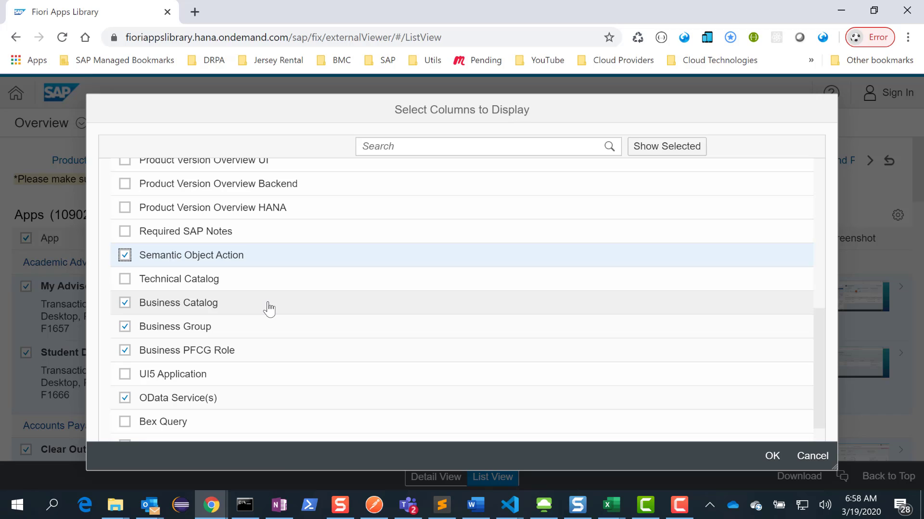
pyautogui.scroll(1, 269, 309)
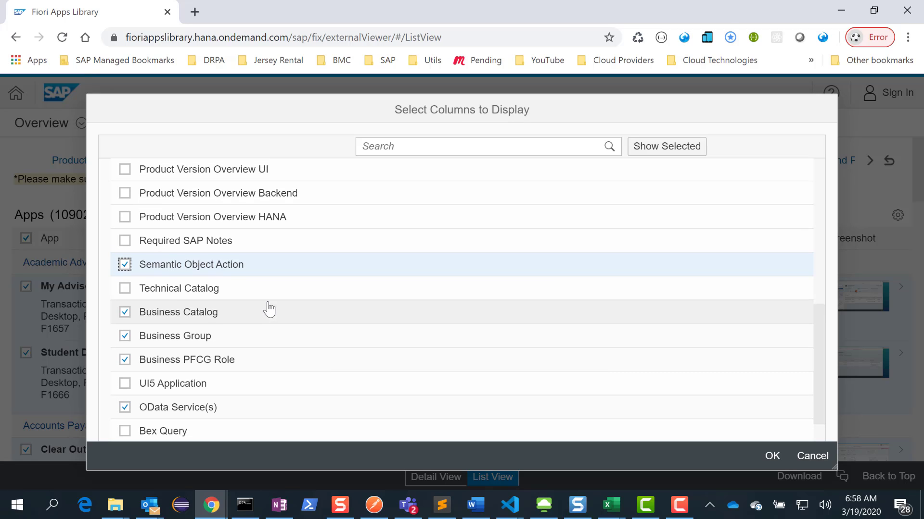
pyautogui.scroll(1, 270, 309)
pyautogui.scroll(1, 270, 309)
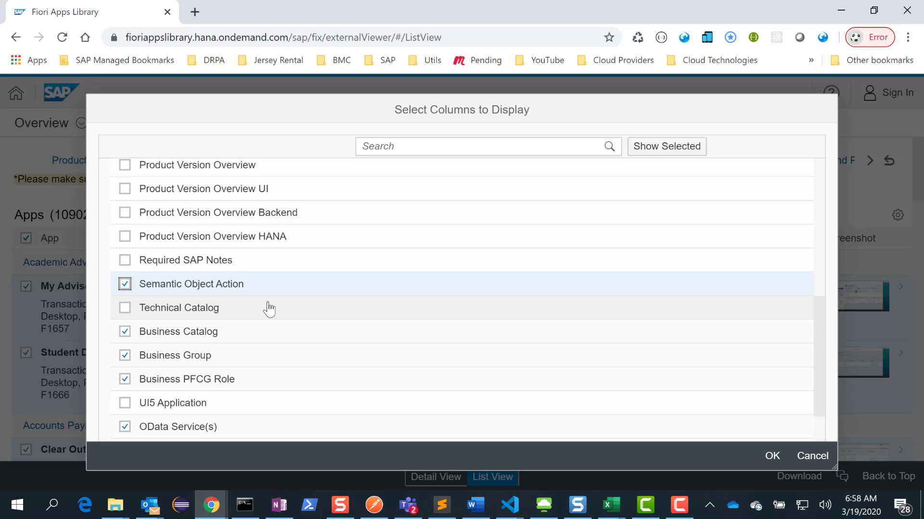
pyautogui.scroll(1, 269, 309)
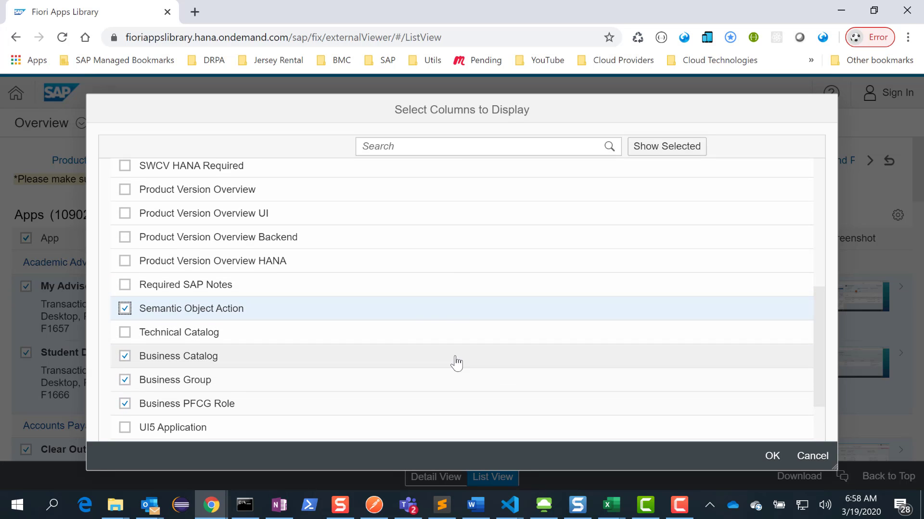
# Apply the chosen columns, download the app list as Excel (3).xls, and show it in its folder
pyautogui.click(772, 457)
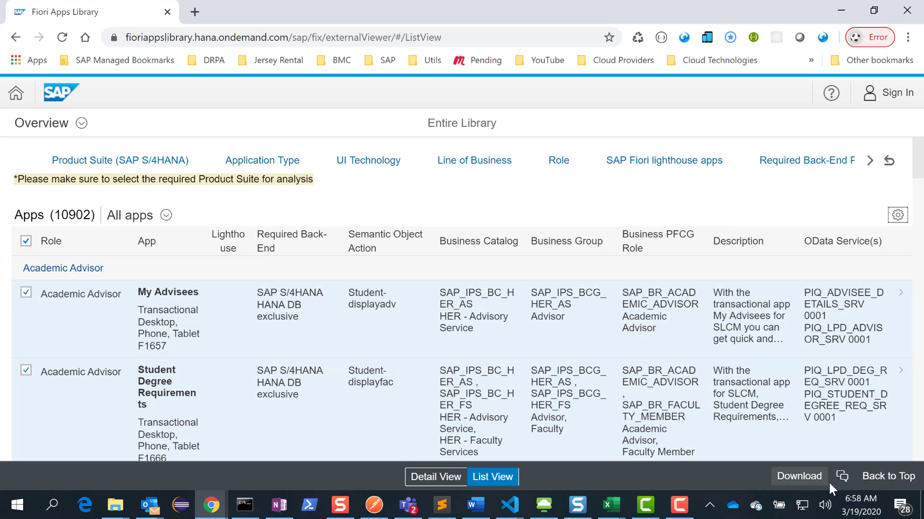
pyautogui.click(803, 481)
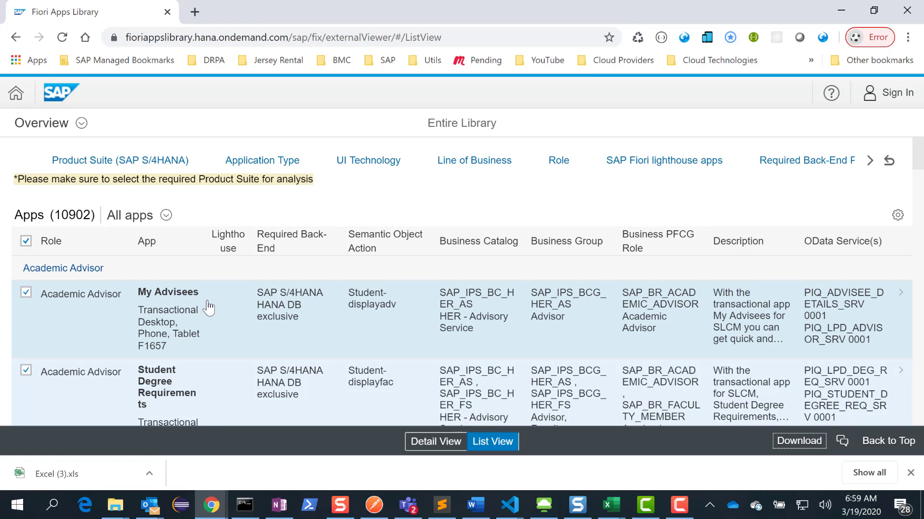
pyautogui.click(150, 471)
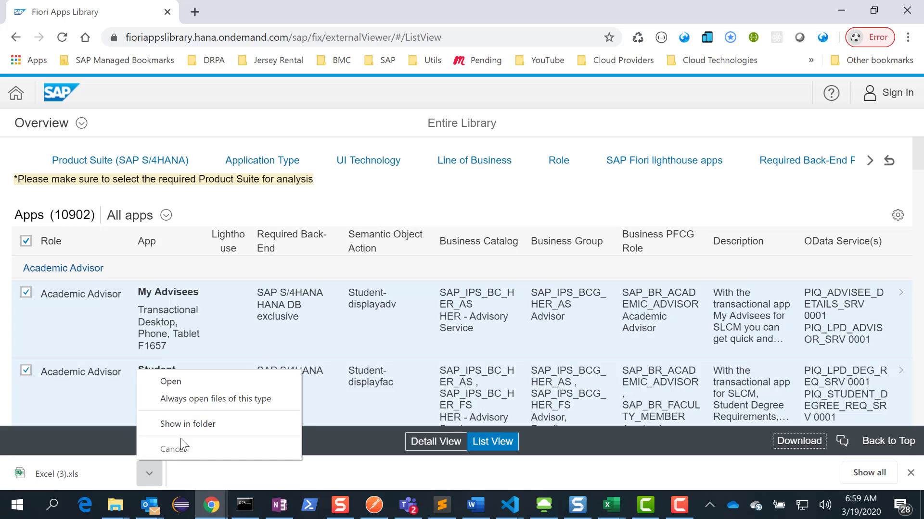
pyautogui.click(196, 424)
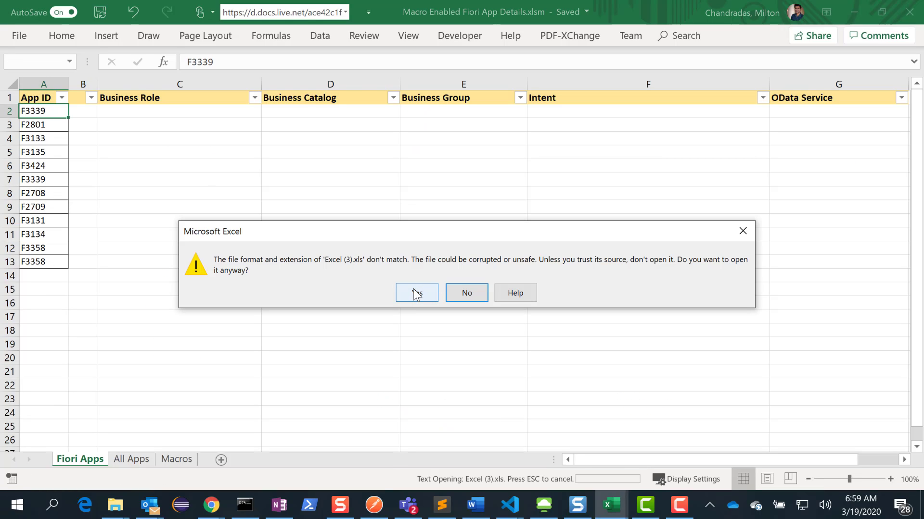
# Open Excel (3).xls despite the format warning, select the whole sheet, and return to Macro Enabled Fiori App Details.xlsm
pyautogui.click(416, 293)
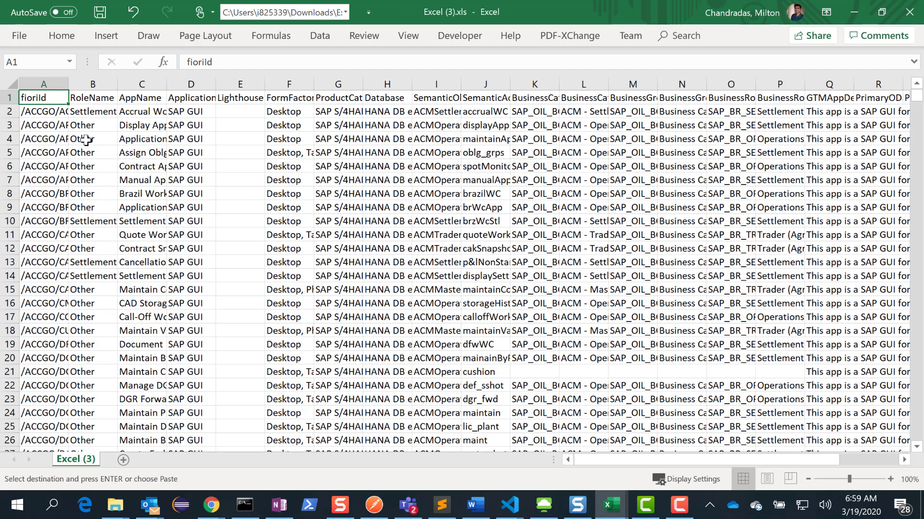
pyautogui.click(10, 79)
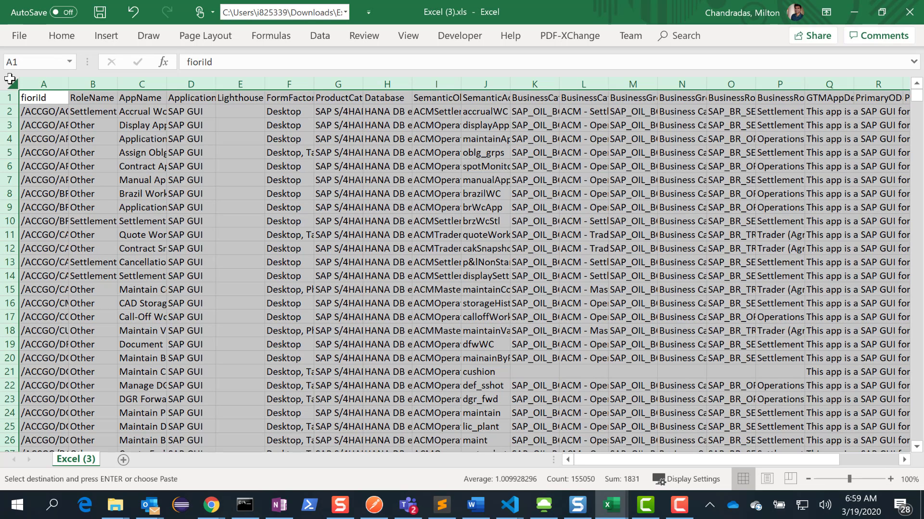
pyautogui.hotkey('alt', 'Tab')
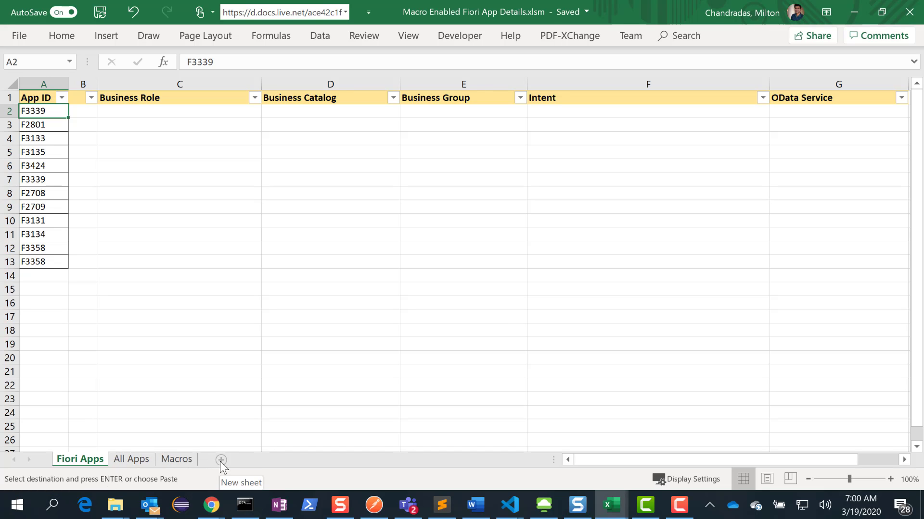
pyautogui.click(138, 461)
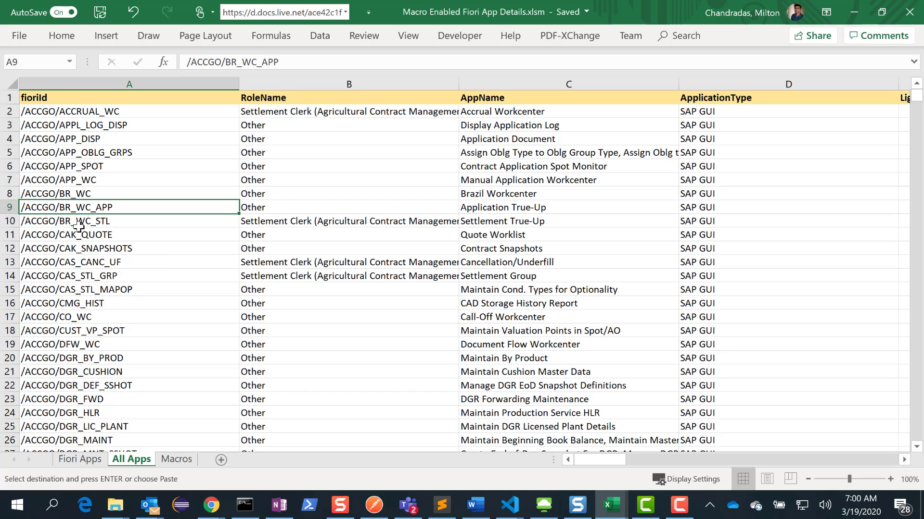
pyautogui.click(84, 460)
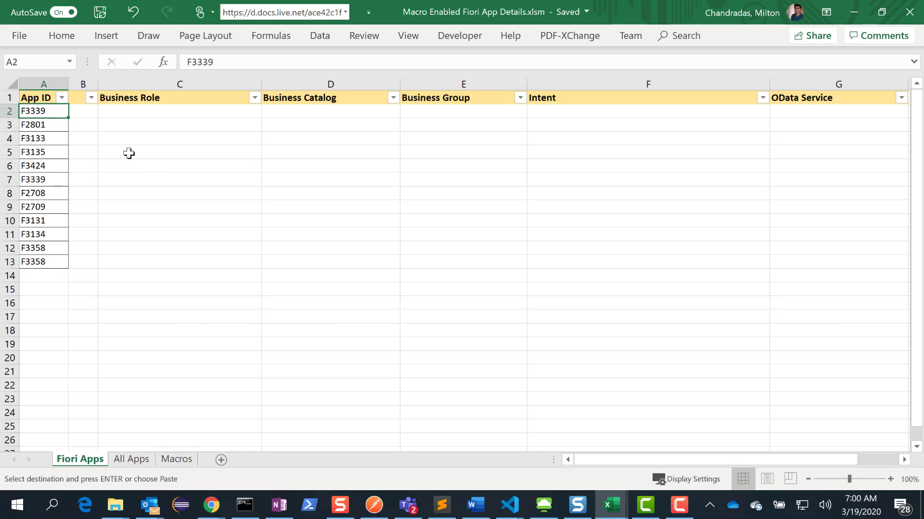
pyautogui.click(139, 461)
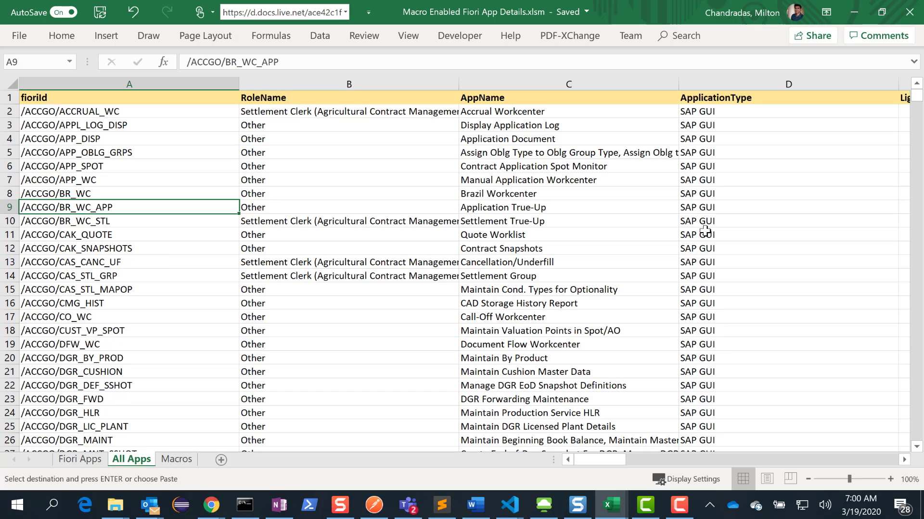
pyautogui.click(91, 463)
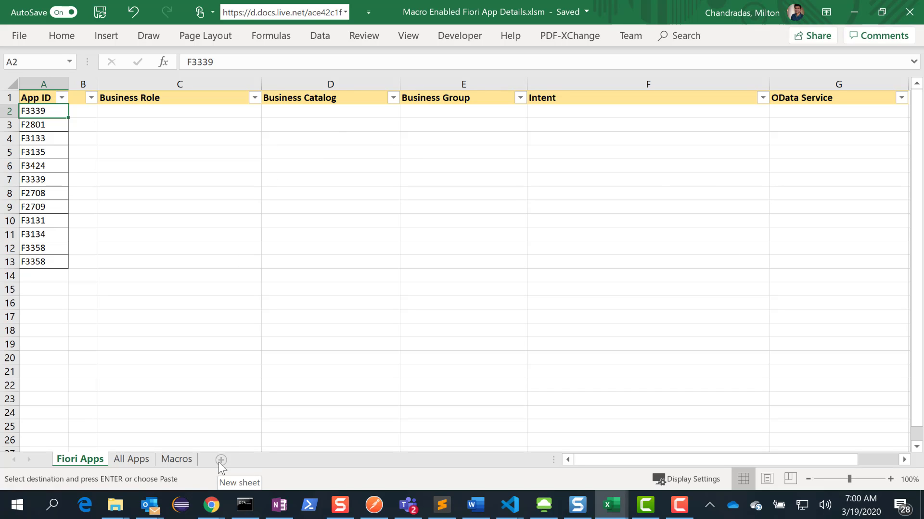
pyautogui.click(178, 460)
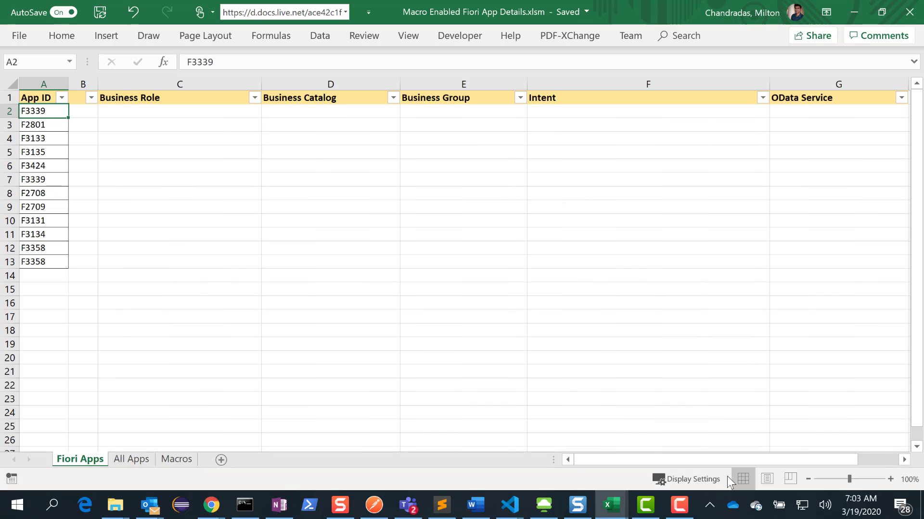
pyautogui.click(20, 39)
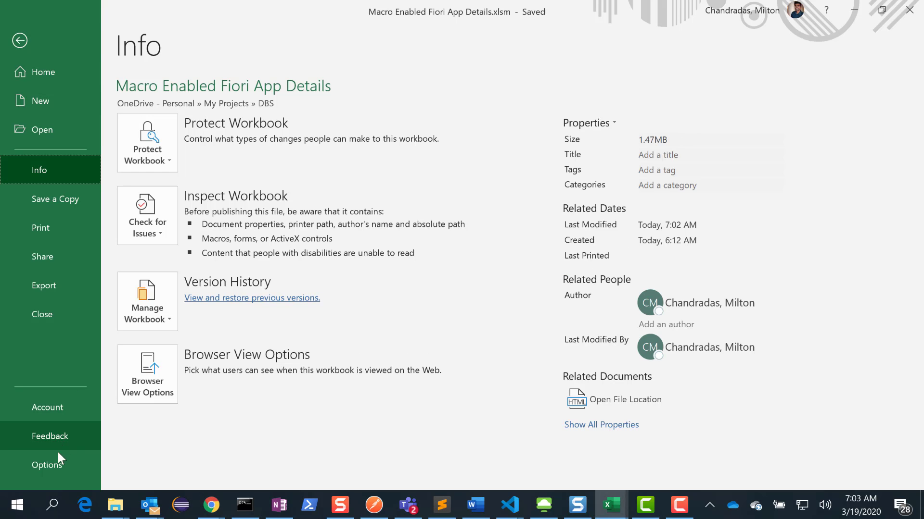
pyautogui.click(46, 465)
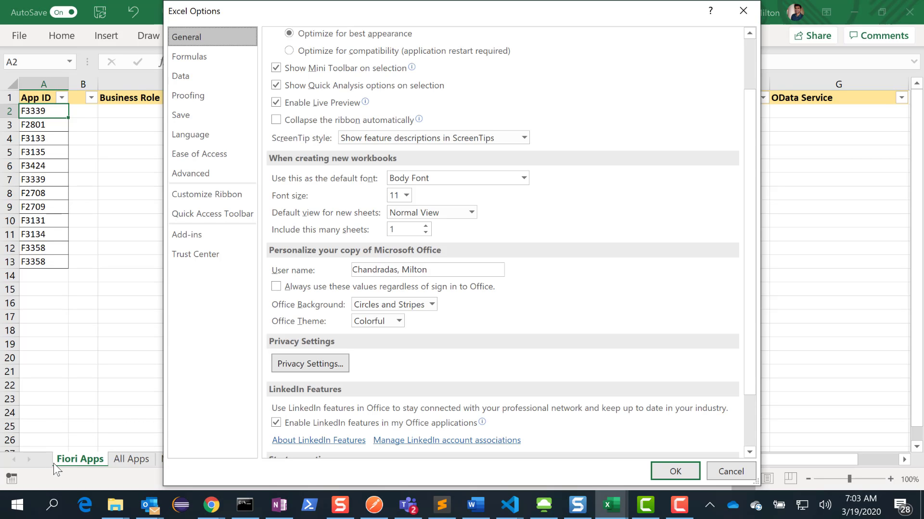
pyautogui.click(216, 196)
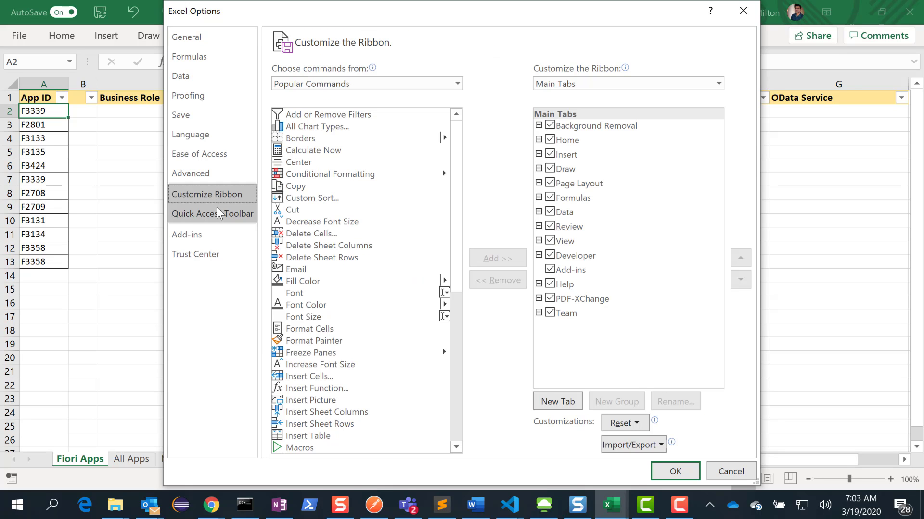
pyautogui.click(550, 262)
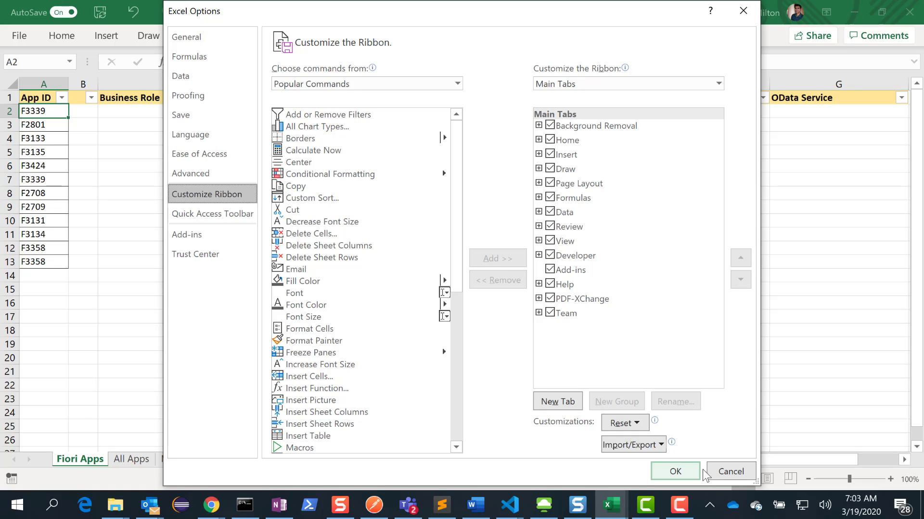
pyautogui.click(731, 472)
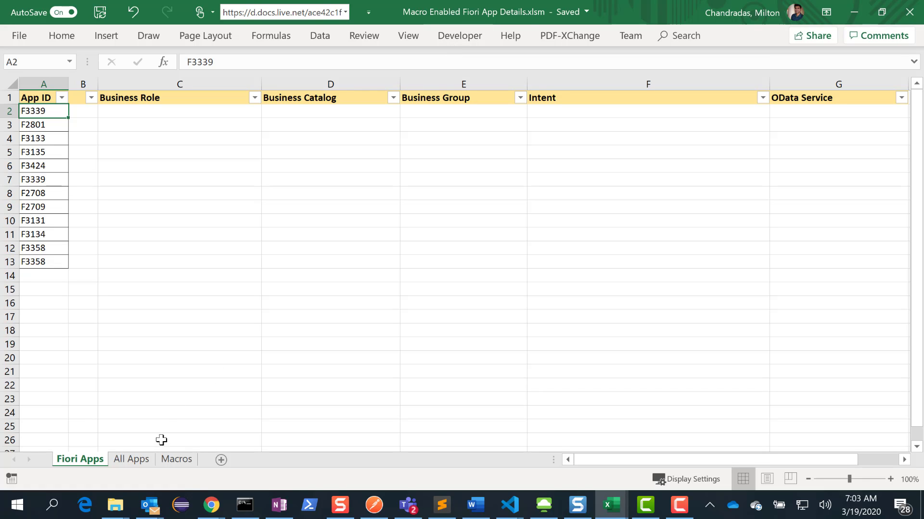
# On the Macros sheet, turn on Design Mode and draw an ActiveX command button over B7:D9
pyautogui.click(178, 459)
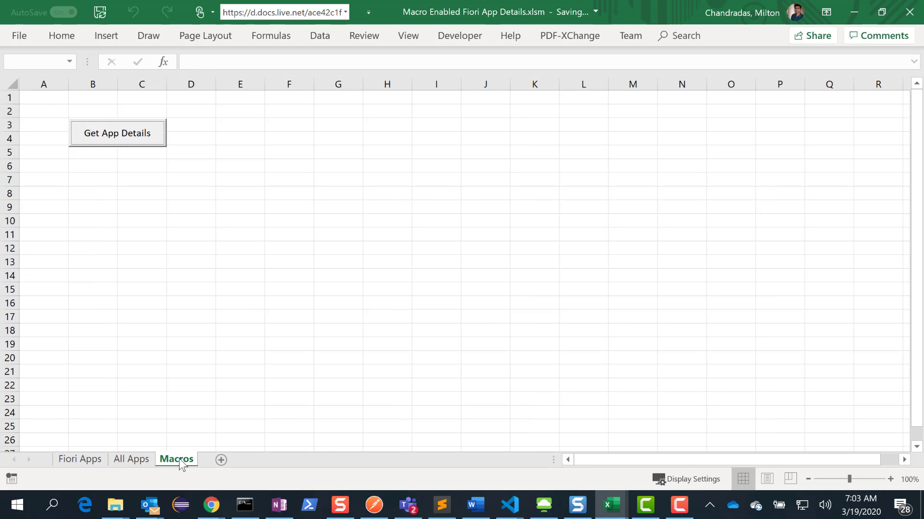
pyautogui.click(460, 39)
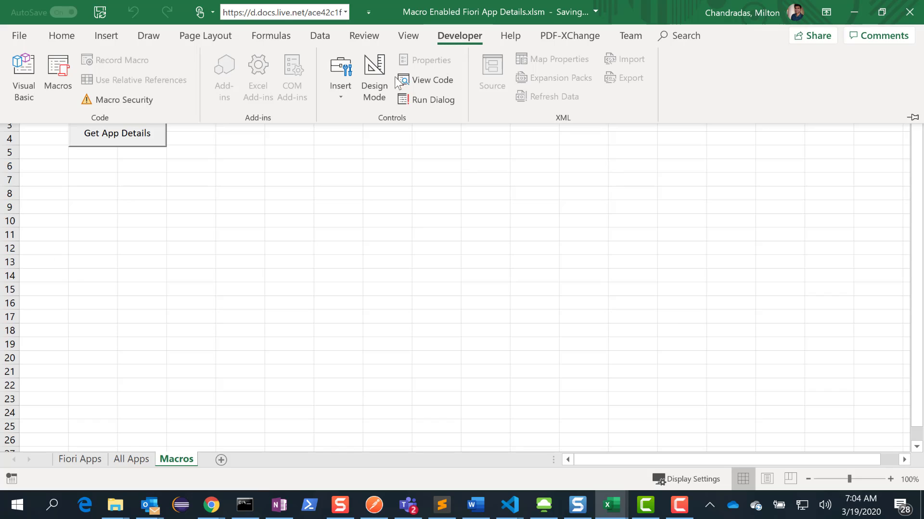
pyautogui.click(371, 82)
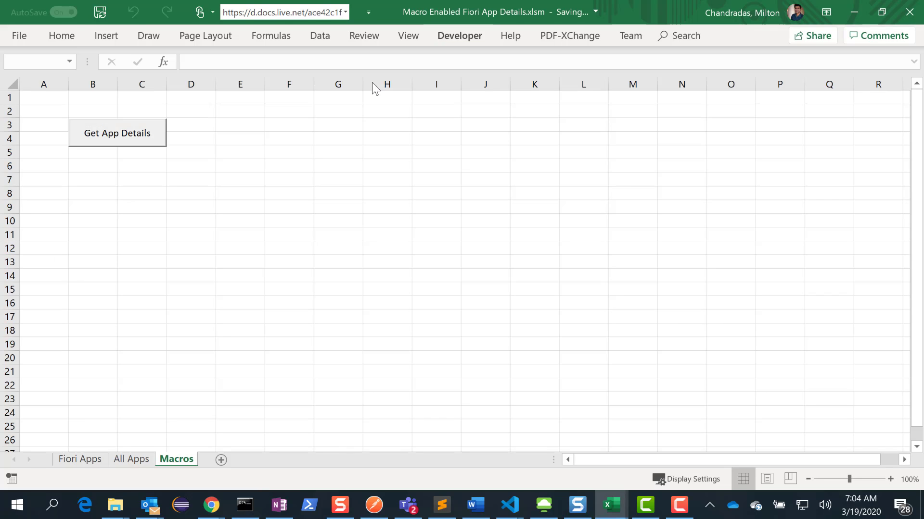
pyautogui.click(460, 38)
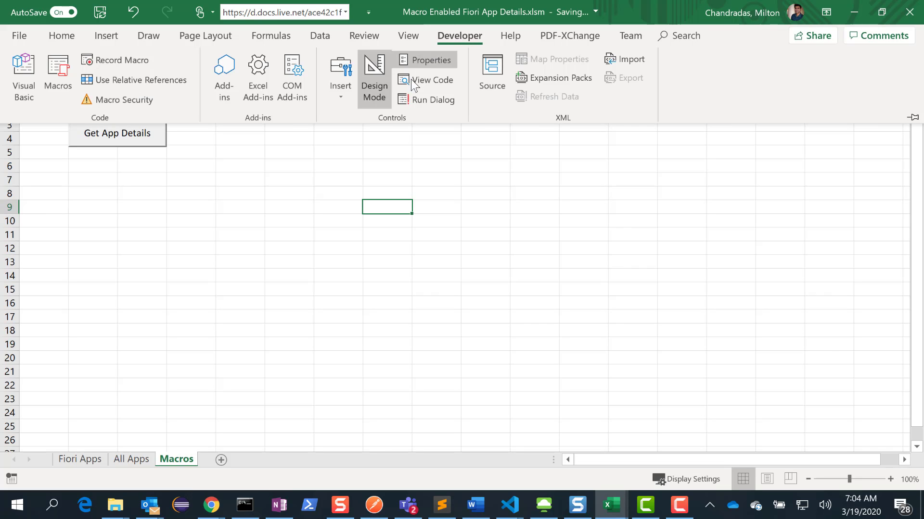
pyautogui.click(339, 97)
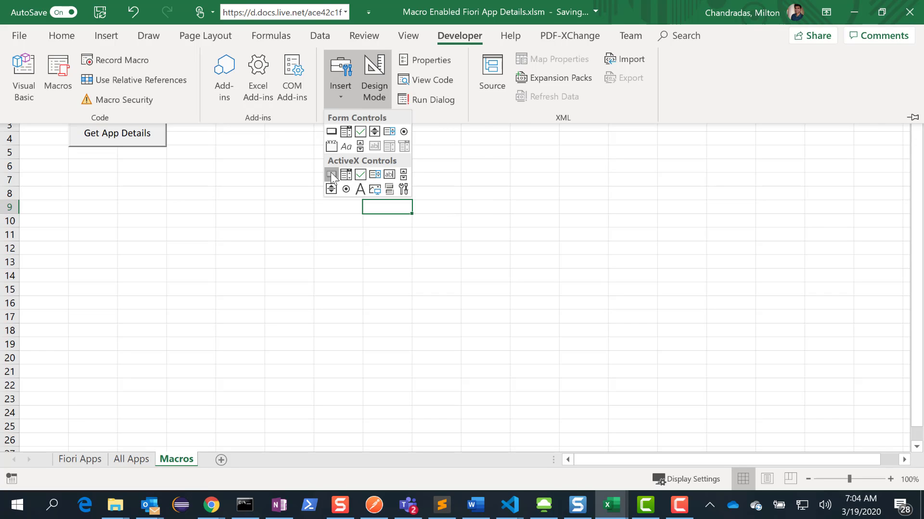
pyautogui.click(331, 174)
pyautogui.moveTo(67, 172); pyautogui.dragTo(170, 213)
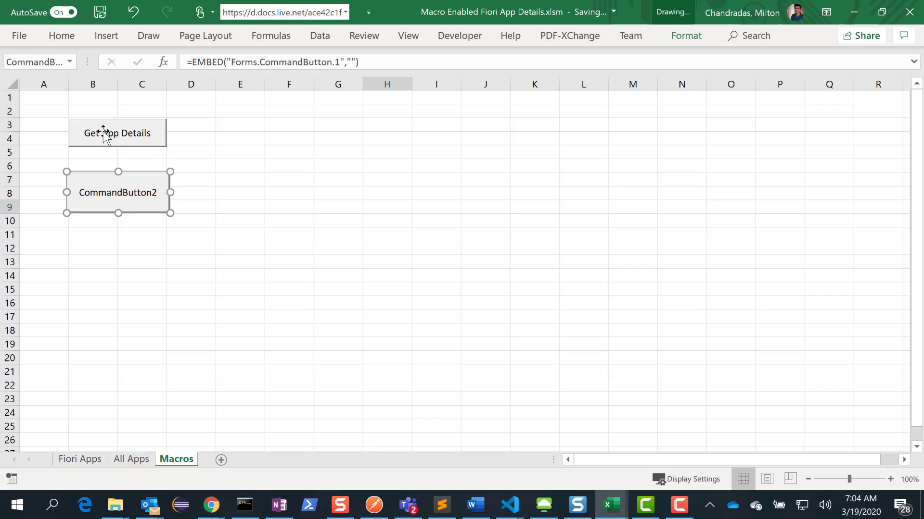
# Open the Get App Details CommandButton1_Click code in a maximized VBA editor
pyautogui.rightClick(130, 201)
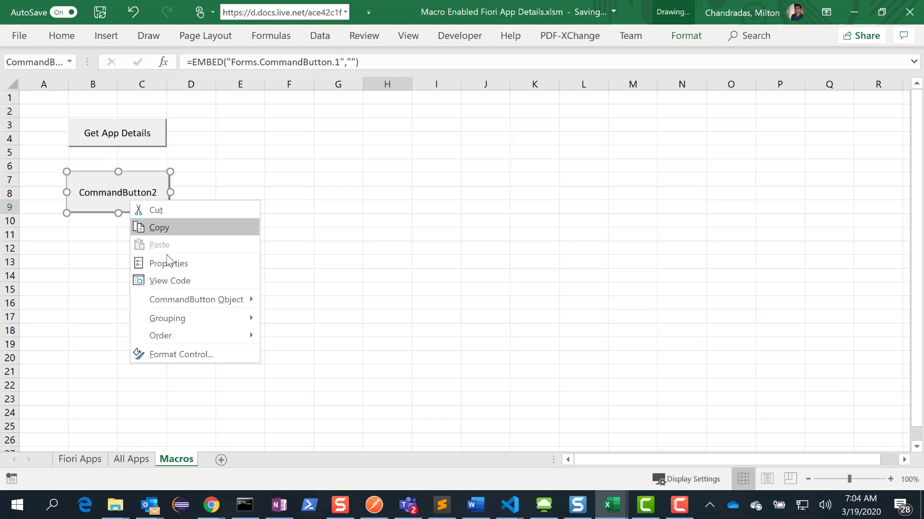
pyautogui.press('Escape')
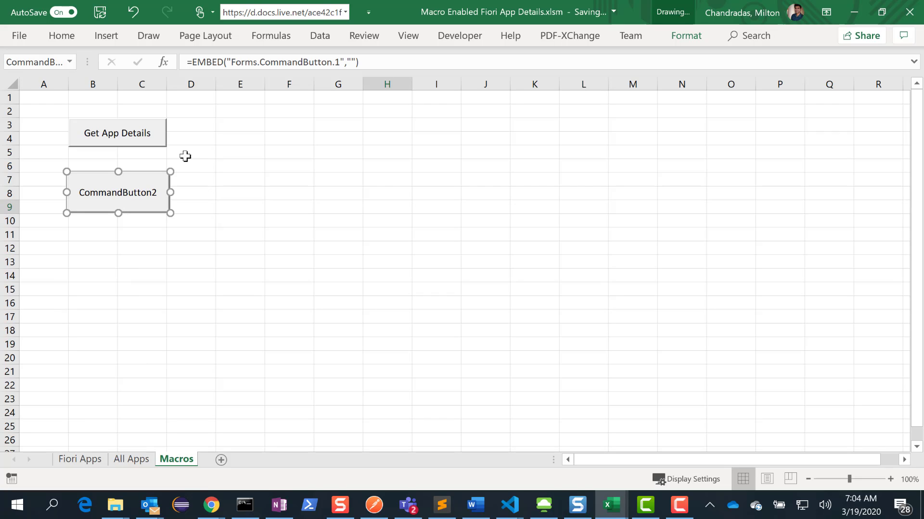
pyautogui.click(135, 138)
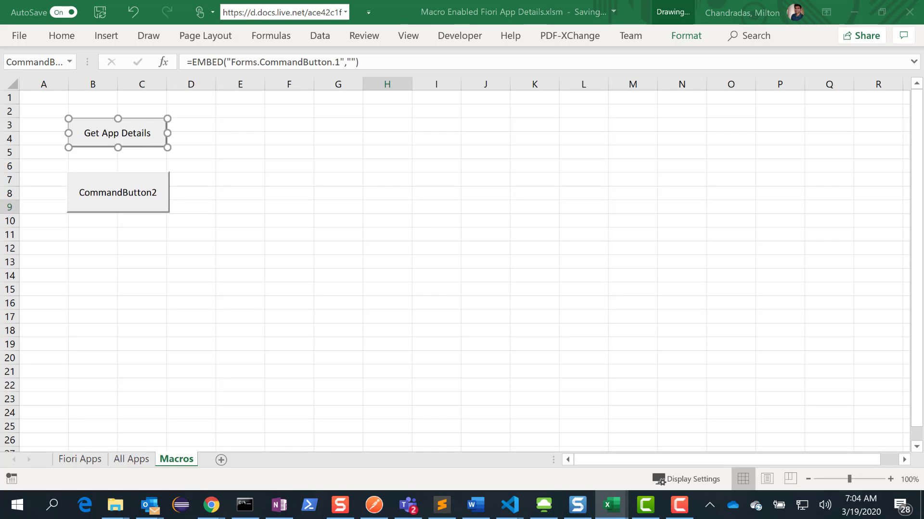
pyautogui.doubleClick(135, 138)
pyautogui.moveTo(789, 147); pyautogui.dragTo(590, 149)
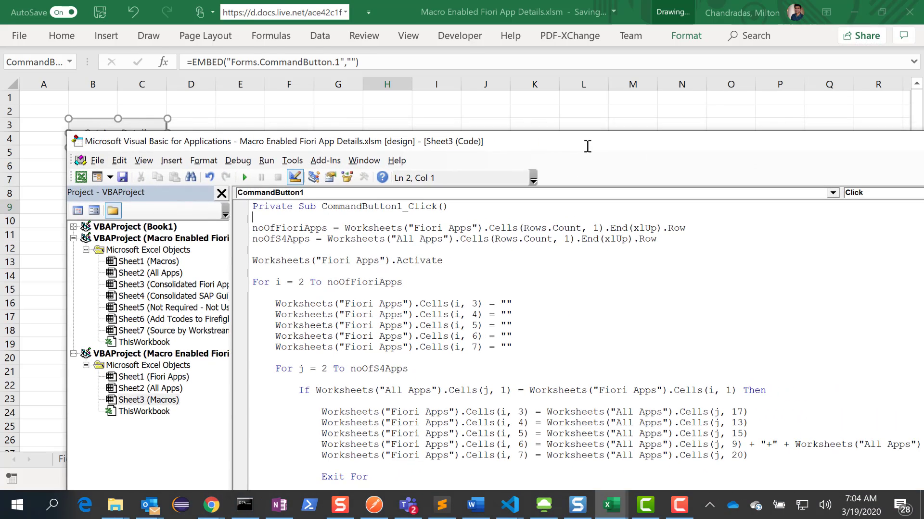
pyautogui.doubleClick(588, 145)
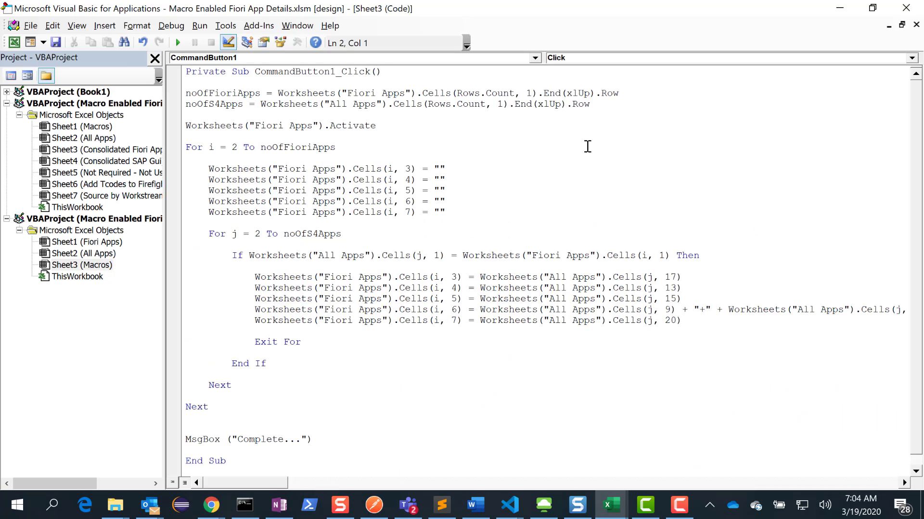